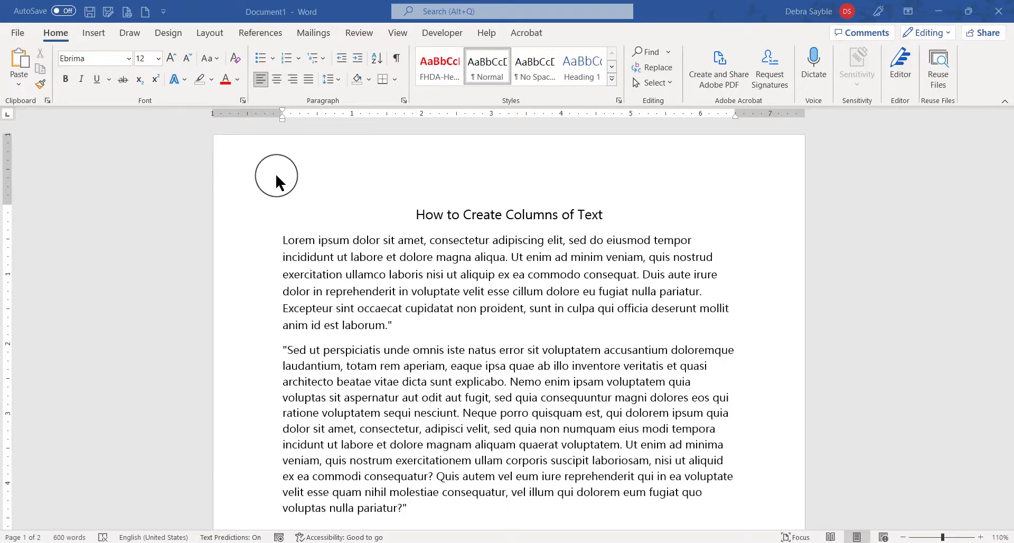
# Apply the Left column preset to the document, giving a narrow left and wider right column.
pyautogui.click(542, 291)
pyautogui.click(453, 274)
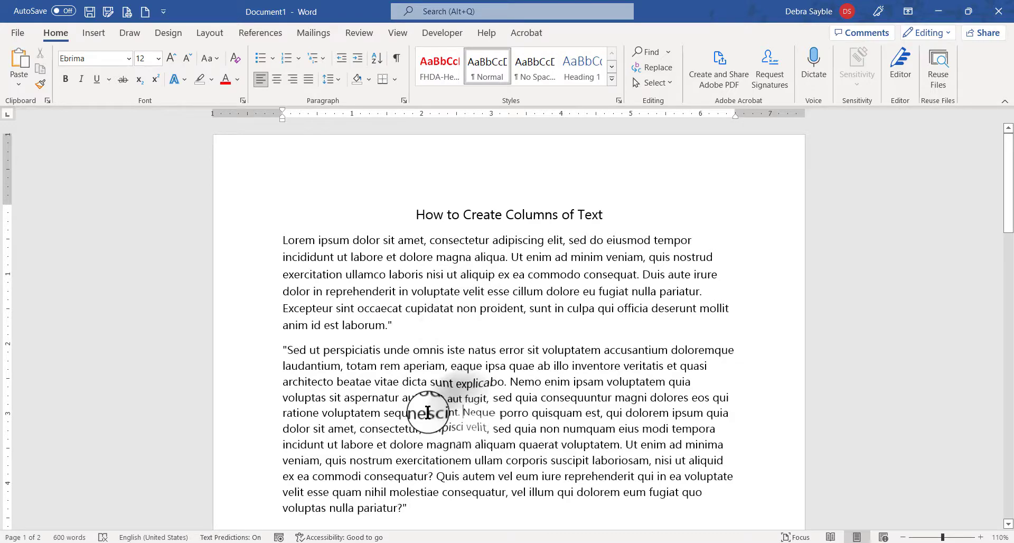
pyautogui.click(463, 413)
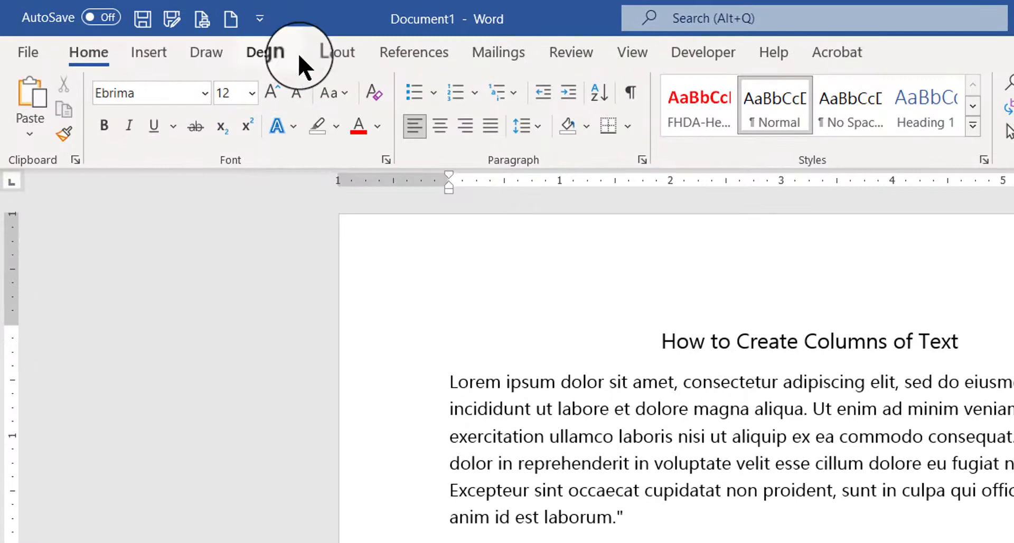
pyautogui.click(350, 56)
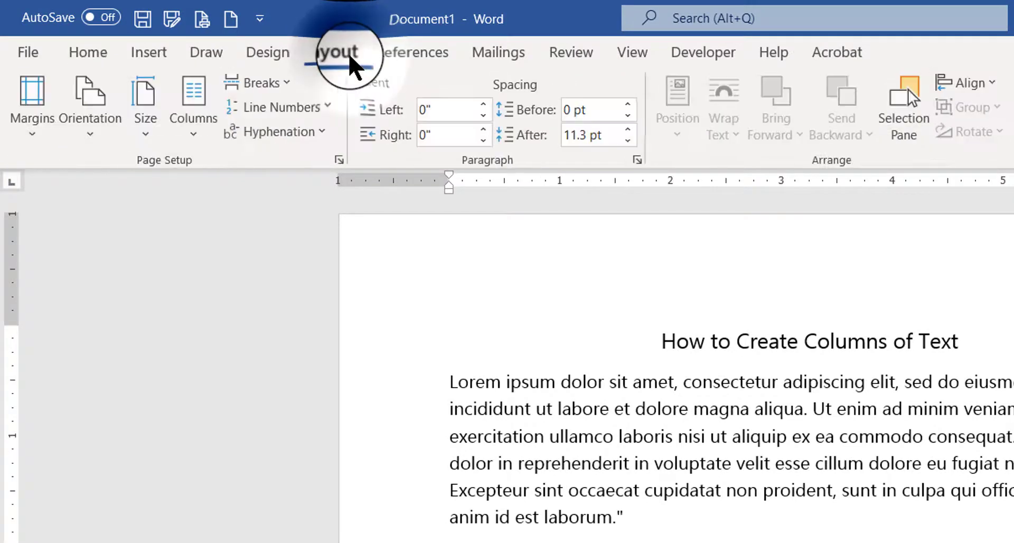
pyautogui.click(201, 135)
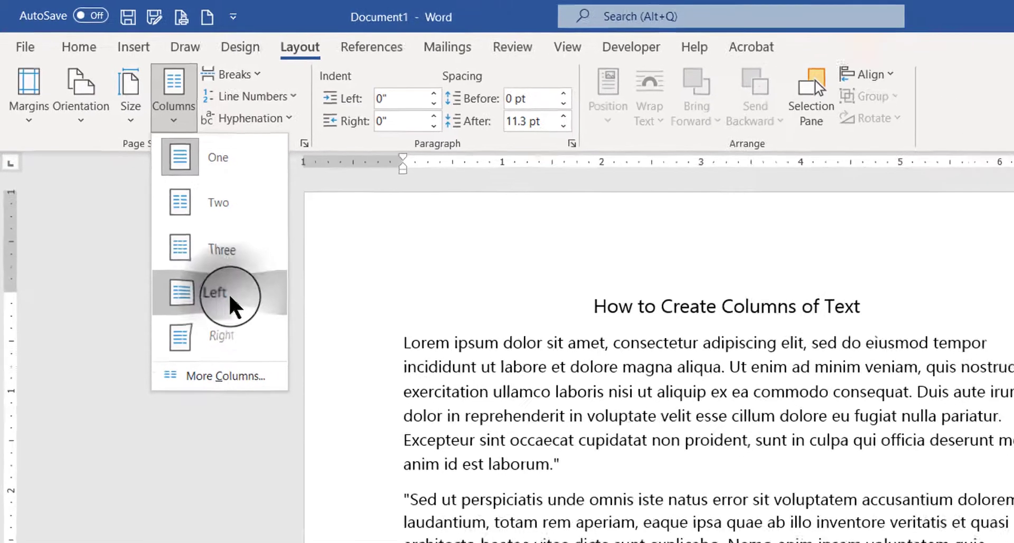
pyautogui.click(257, 332)
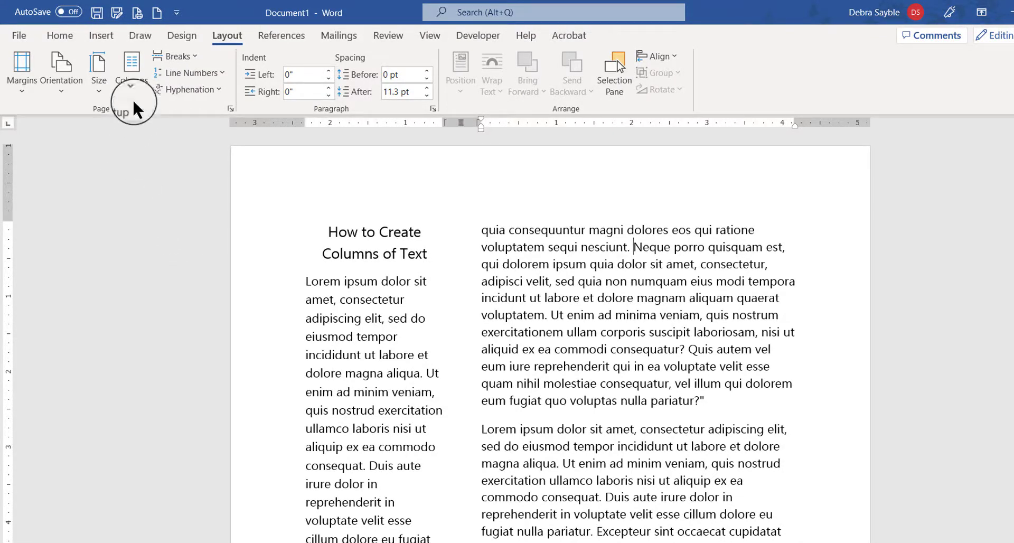
# Undo the Left column layout and apply the Two equal-columns preset instead.
pyautogui.hotkey('ctrl', 'z')
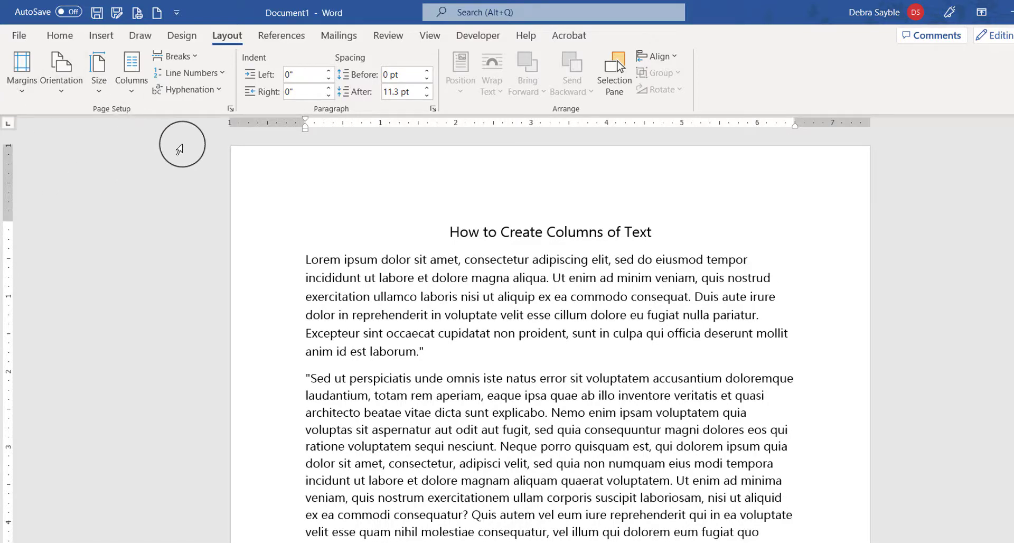
pyautogui.click(493, 314)
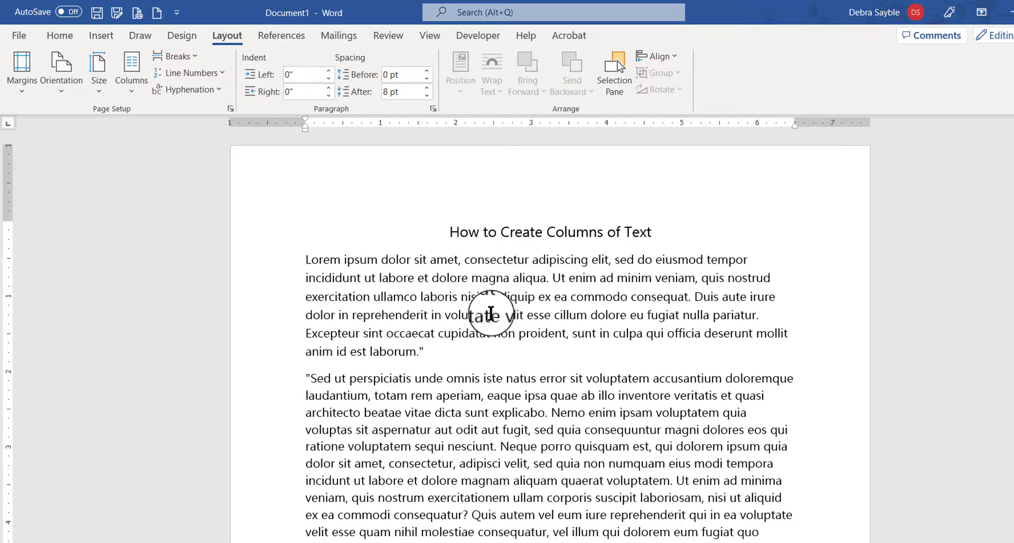
pyautogui.click(135, 90)
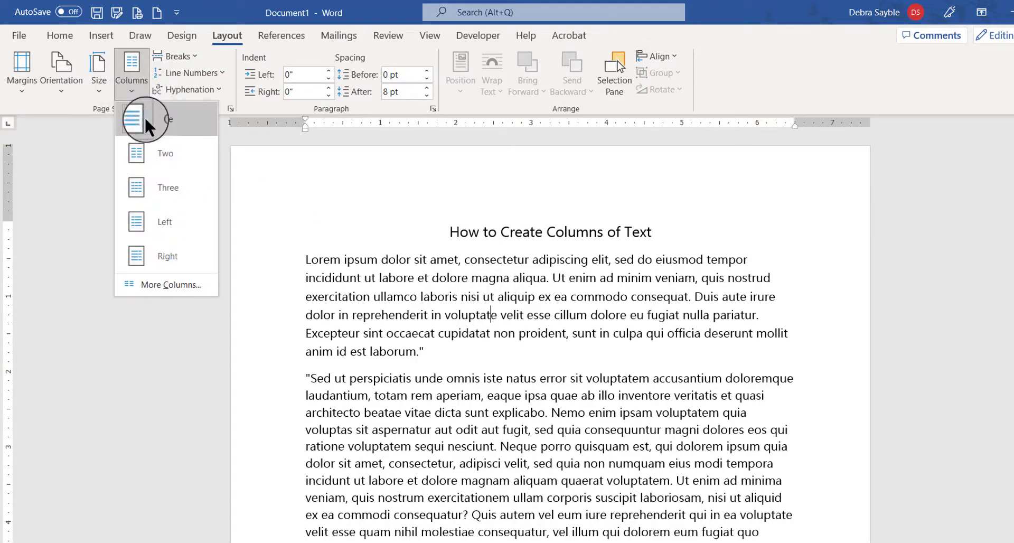
pyautogui.click(158, 158)
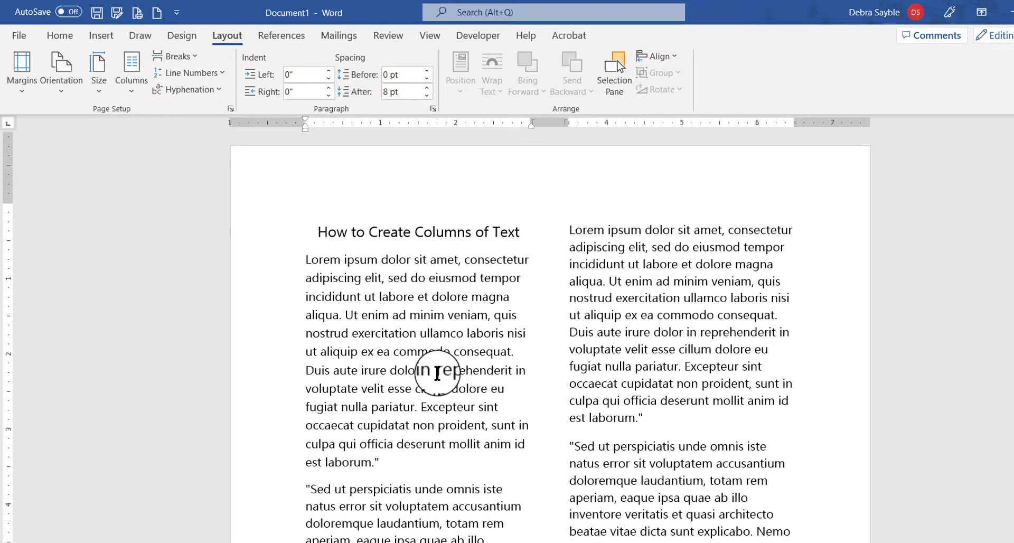
# Scroll up and down through the document to review the two-column result.
pyautogui.scroll(-10, 438, 373)
pyautogui.scroll(-9, 438, 373)
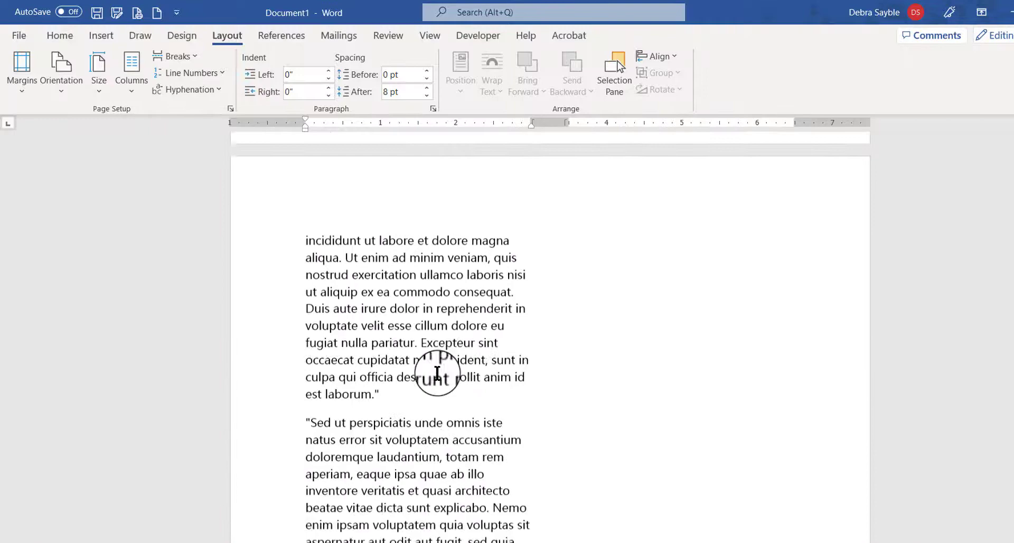
pyautogui.scroll(3, 437, 373)
pyautogui.scroll(15, 437, 373)
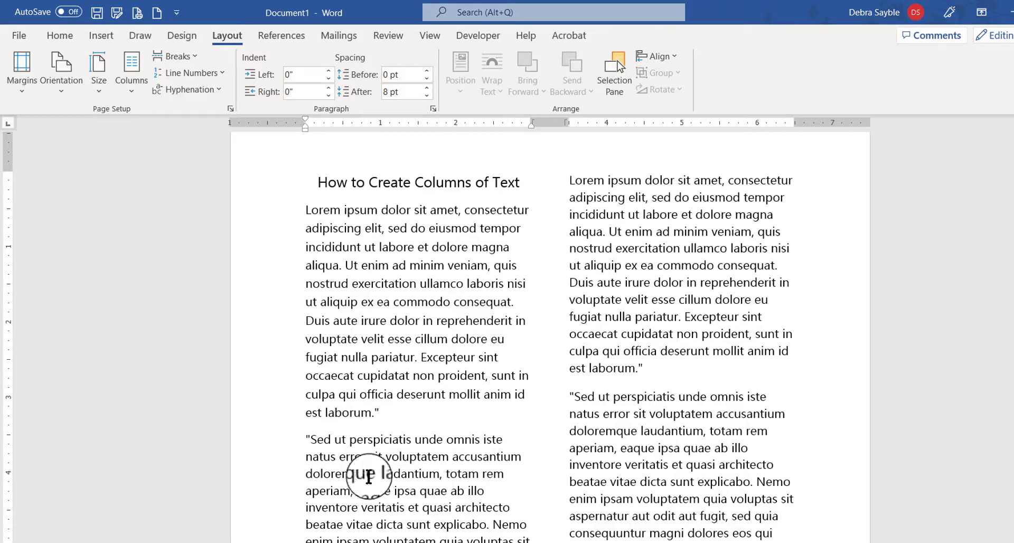
pyautogui.scroll(-2, 368, 527)
pyautogui.scroll(-6, 368, 527)
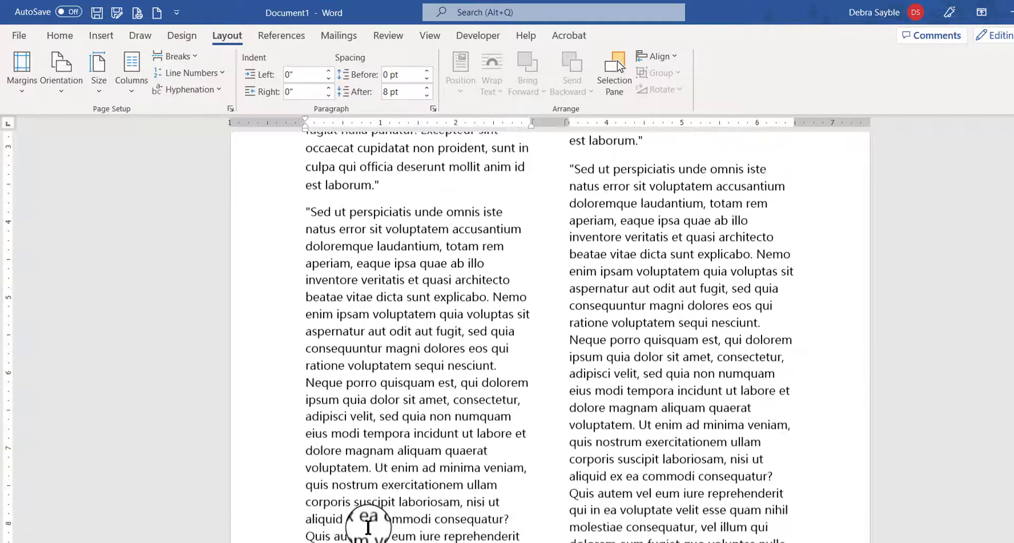
pyautogui.scroll(8, 531, 368)
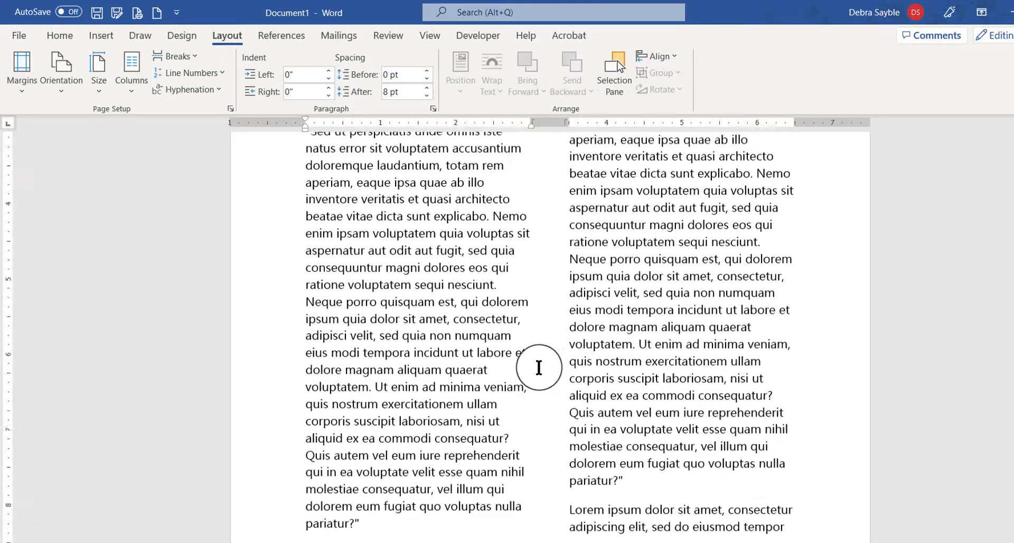
pyautogui.scroll(2, 538, 367)
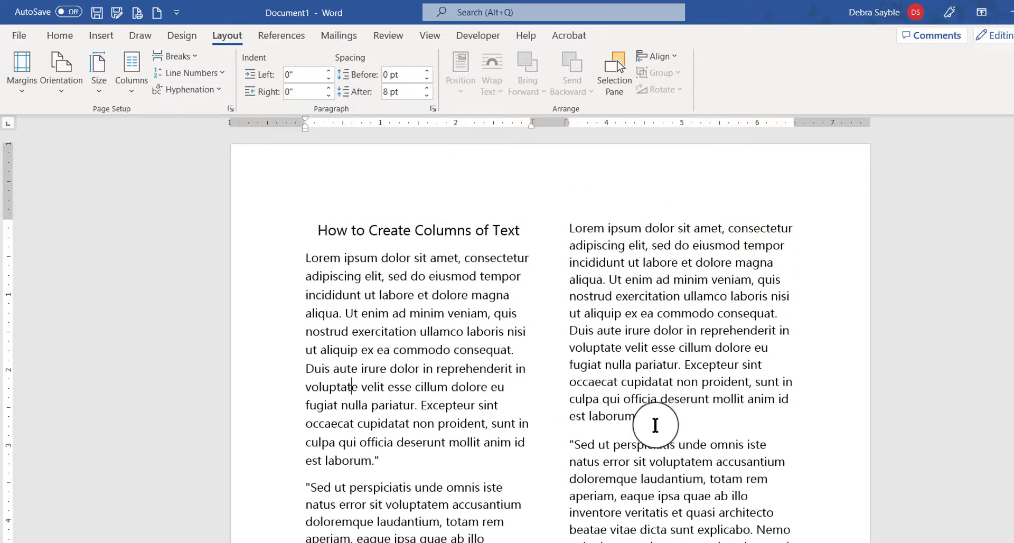
pyautogui.scroll(-10, 655, 426)
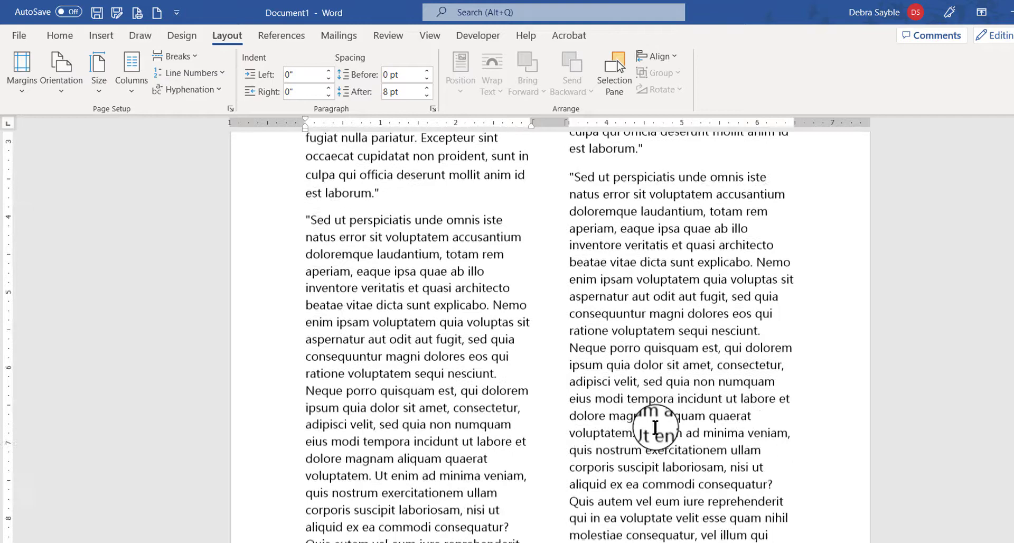
pyautogui.scroll(-4, 655, 427)
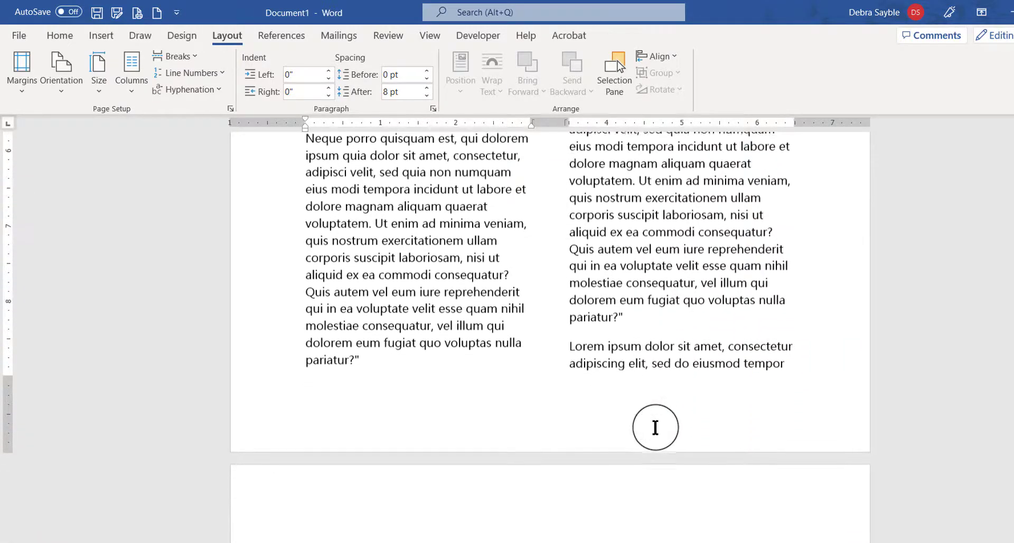
pyautogui.scroll(-2, 655, 427)
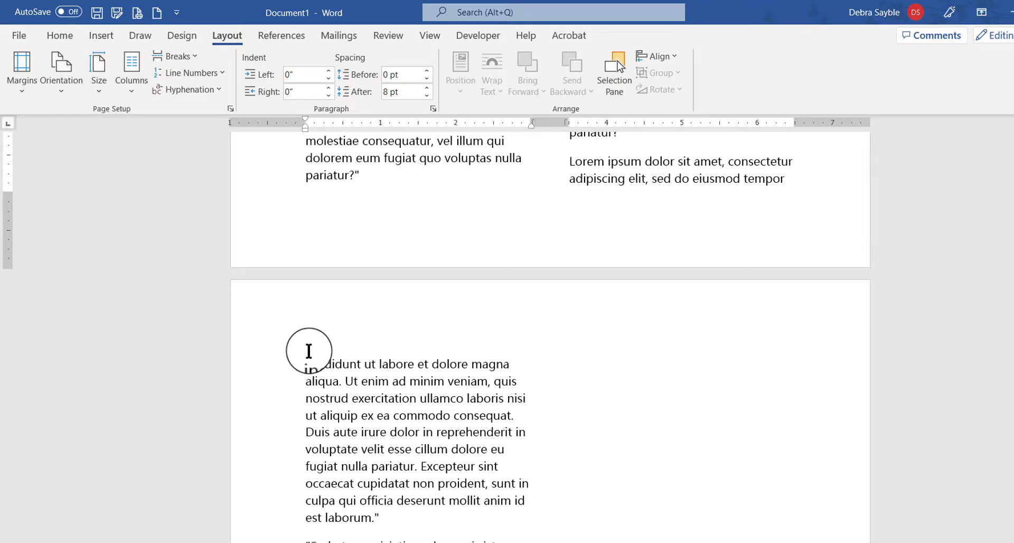
pyautogui.scroll(2, 355, 516)
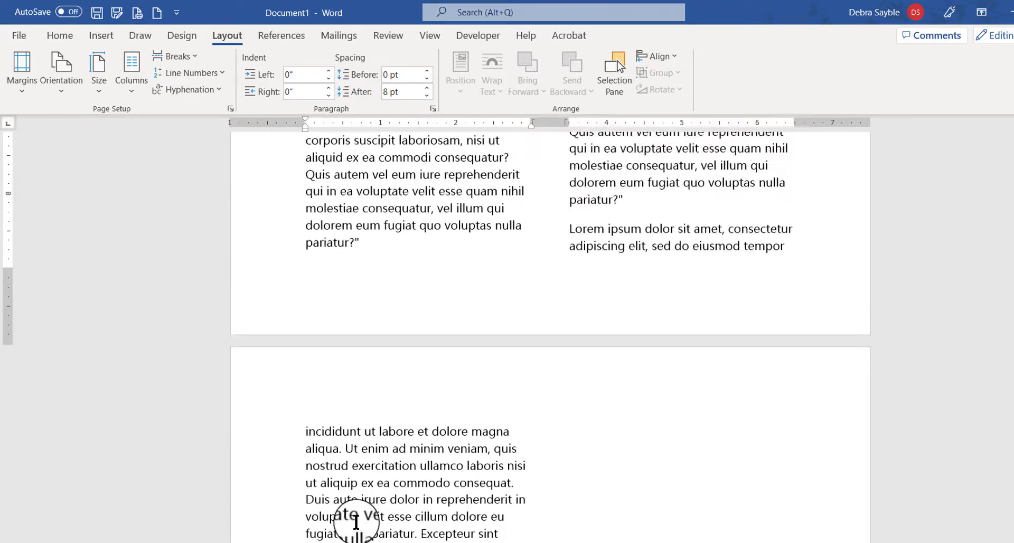
pyautogui.scroll(-10, 356, 522)
pyautogui.scroll(6, 357, 522)
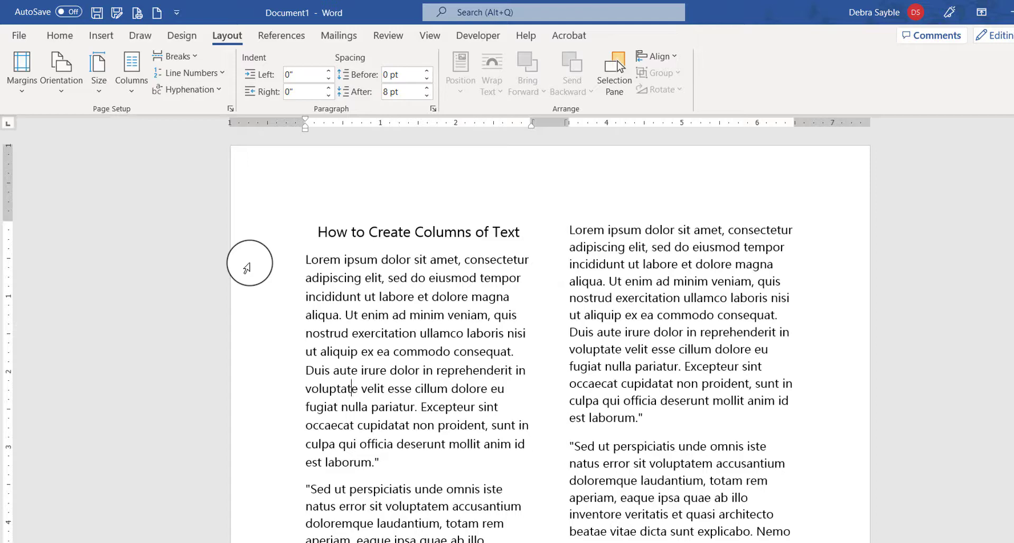
# Undo the two-column layout and place the cursor at the end of the title.
pyautogui.hotkey('ctrl', 'z')
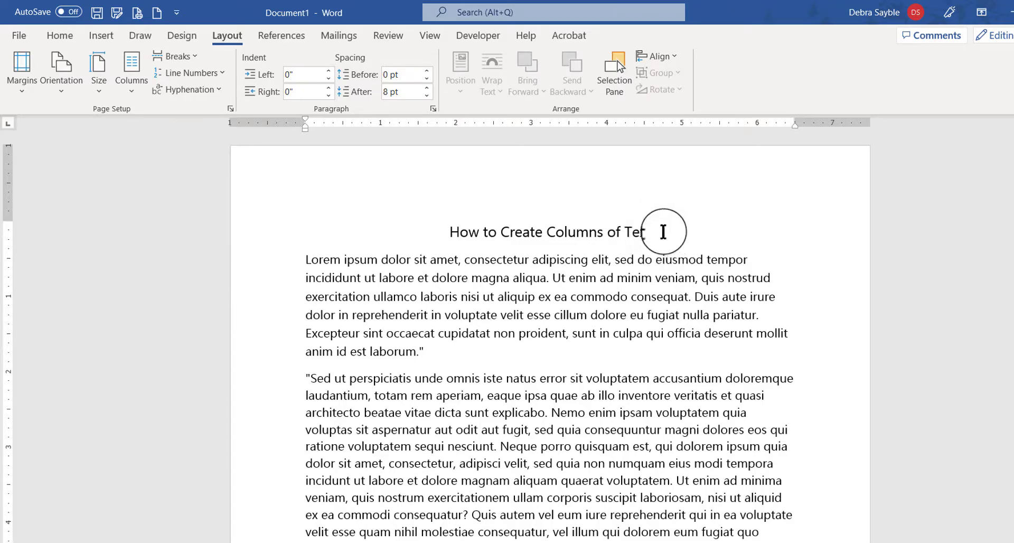
pyautogui.click(673, 232)
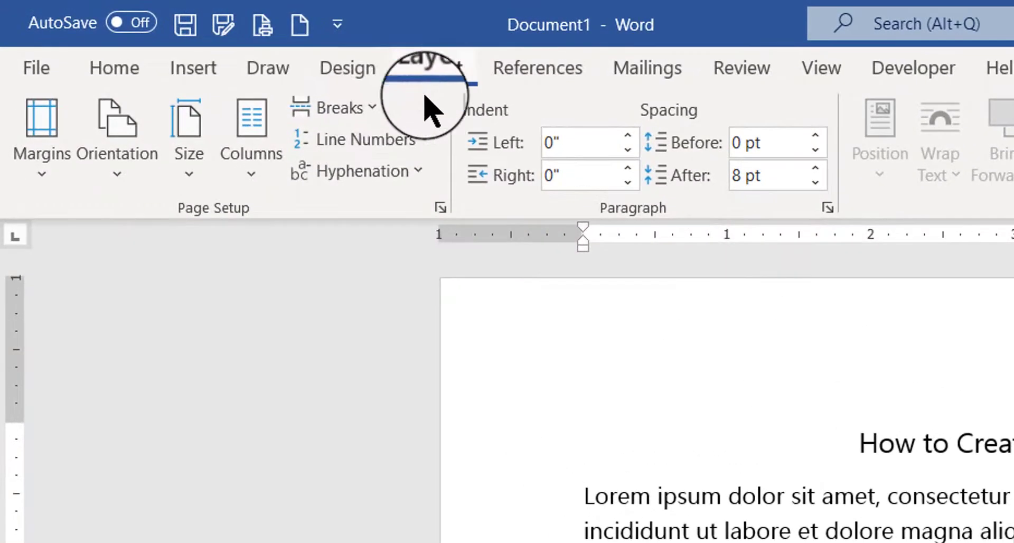
# Insert a Continuous section break directly after the title from the Breaks menu.
pyautogui.click(369, 112)
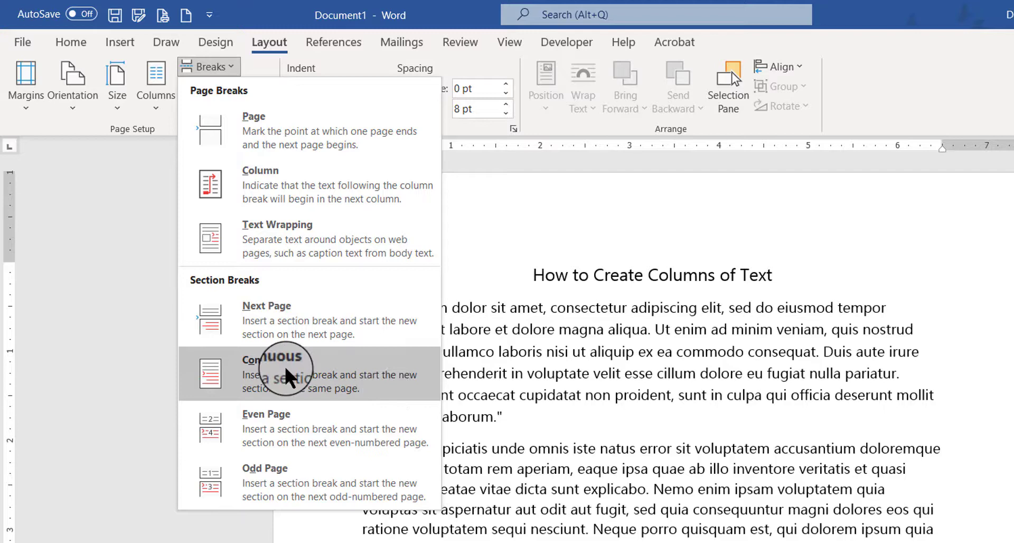
pyautogui.click(597, 361)
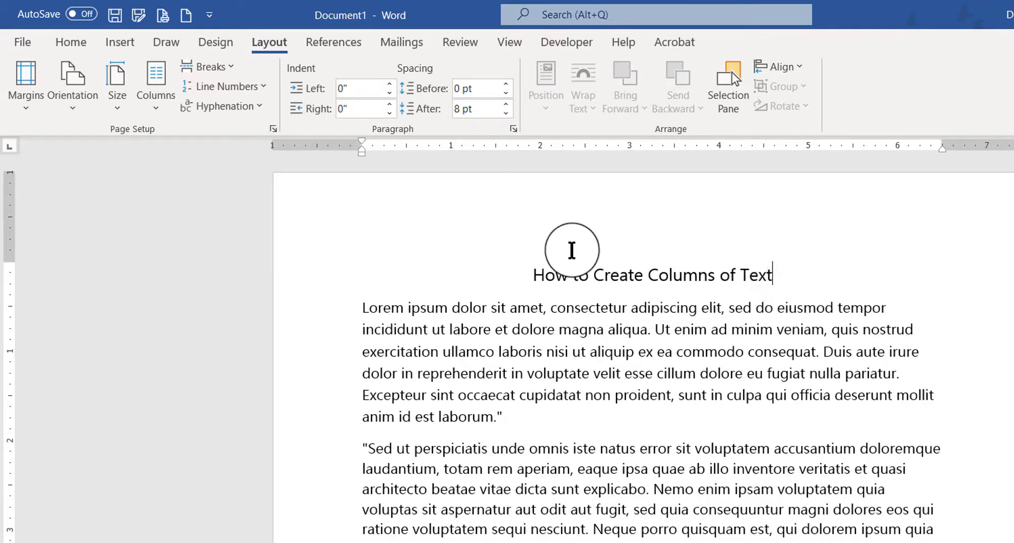
pyautogui.click(231, 68)
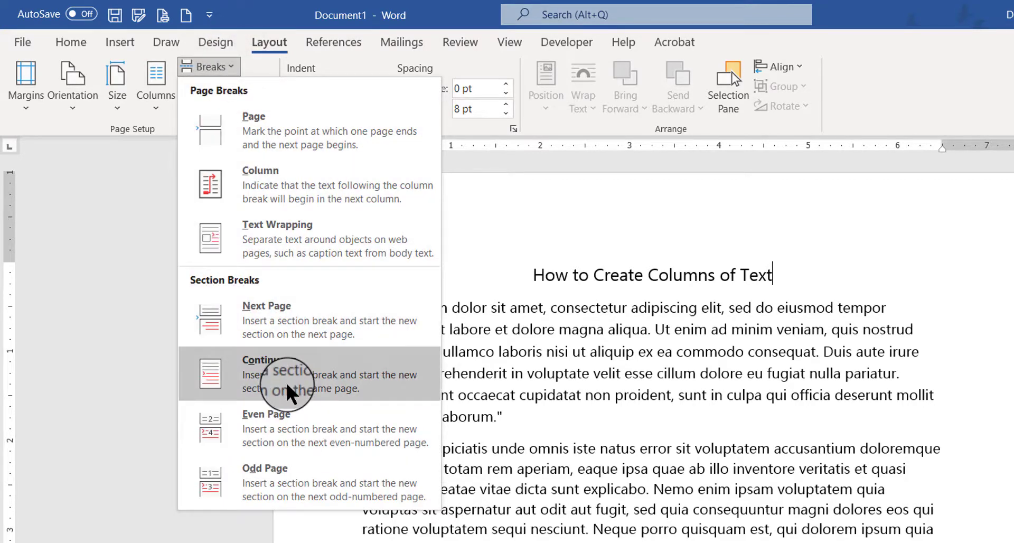
pyautogui.click(231, 378)
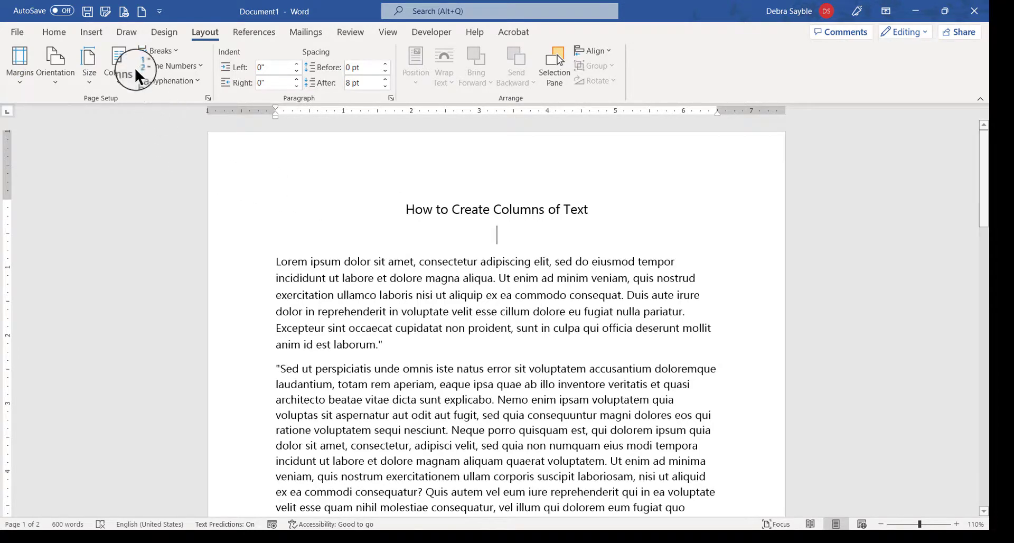
# Turn on Show/Hide ¶ and delete the empty paragraph following the section break.
pyautogui.click(53, 32)
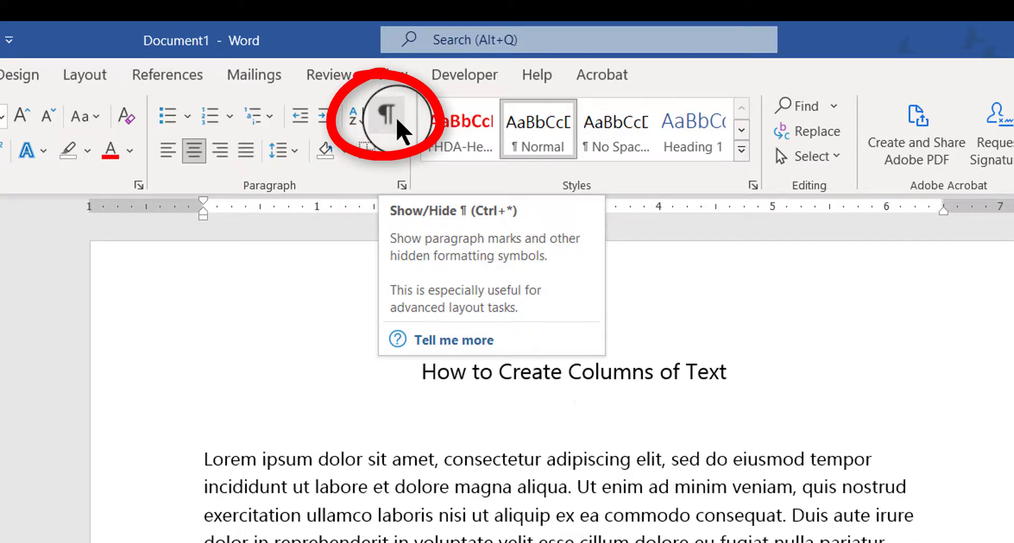
pyautogui.click(397, 129)
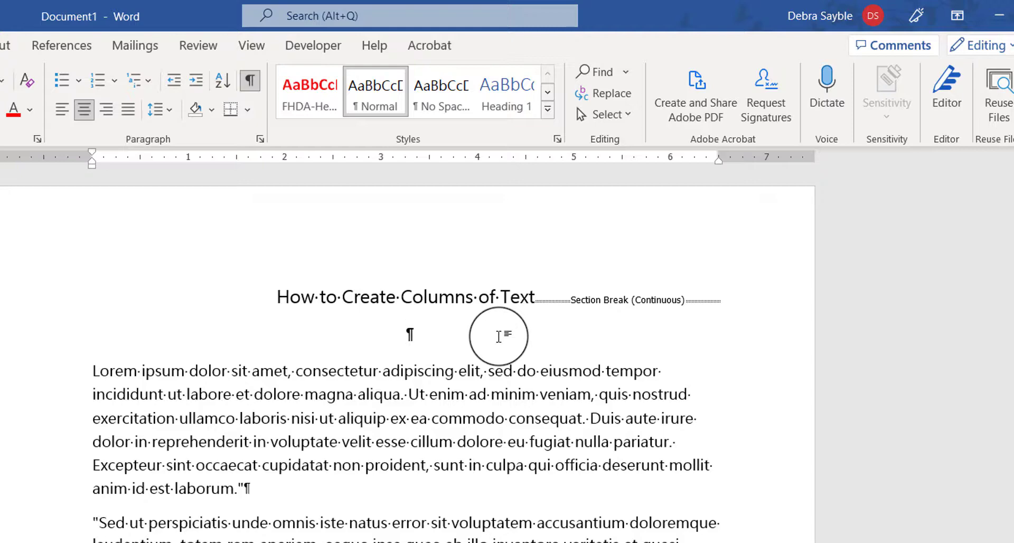
pyautogui.press('Delete')
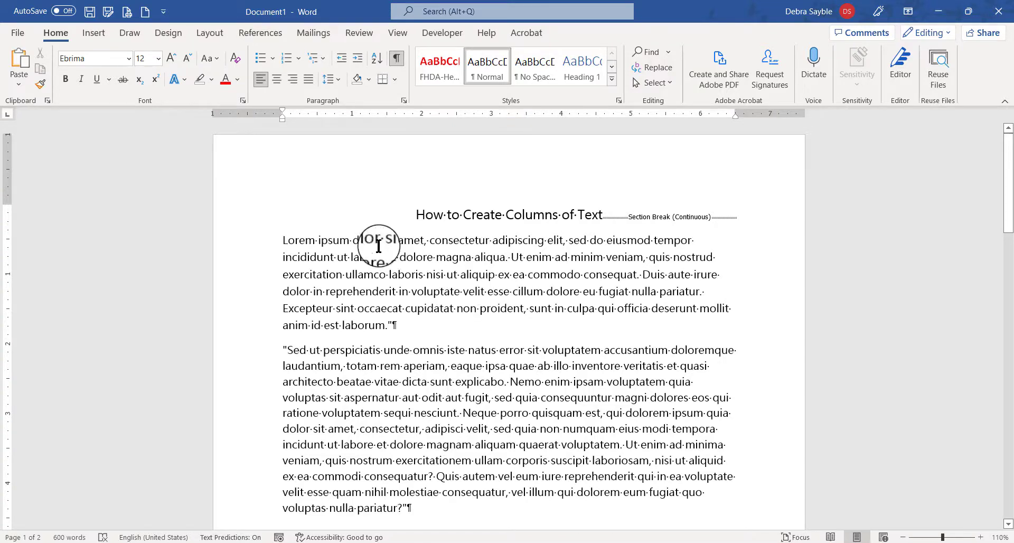
# Set the body text below the section break to the Two columns preset.
pyautogui.click(216, 36)
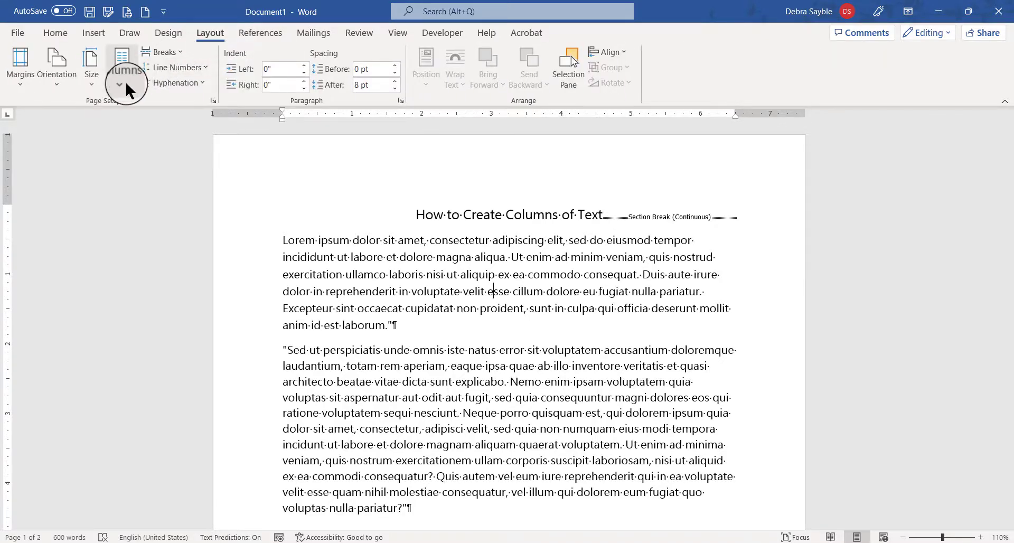
pyautogui.click(125, 81)
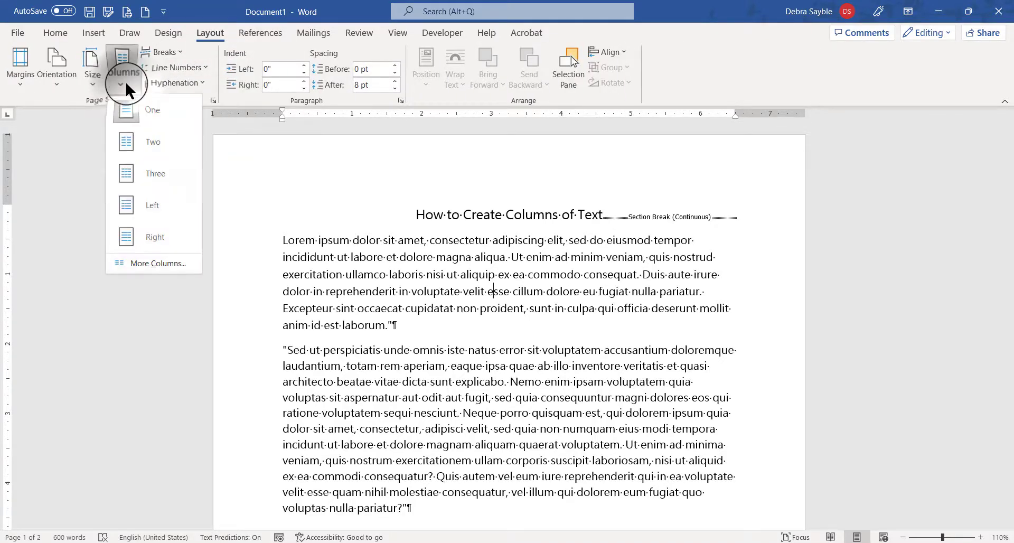
pyautogui.click(143, 140)
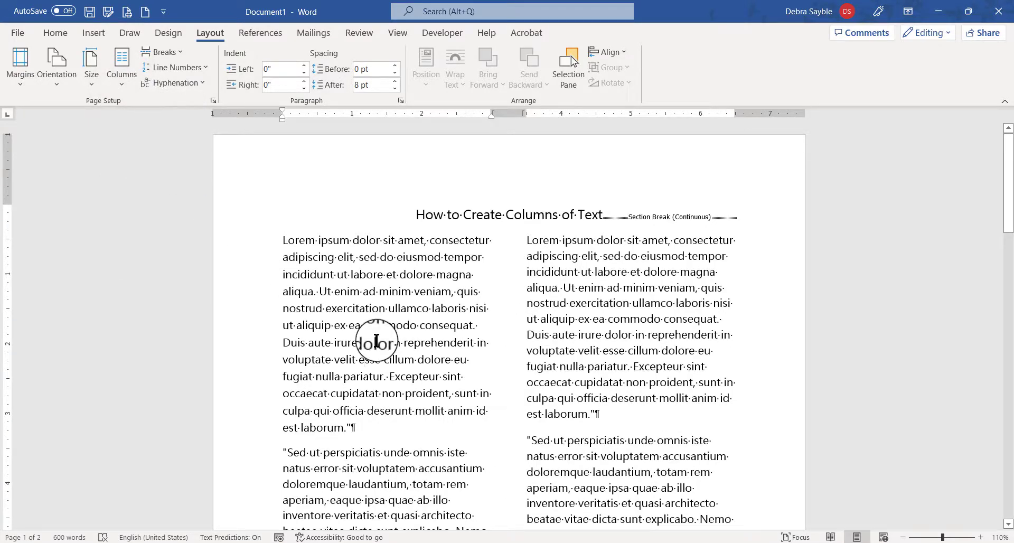
# In More Columns, enable Line between for the two columns and confirm with OK.
pyautogui.click(122, 84)
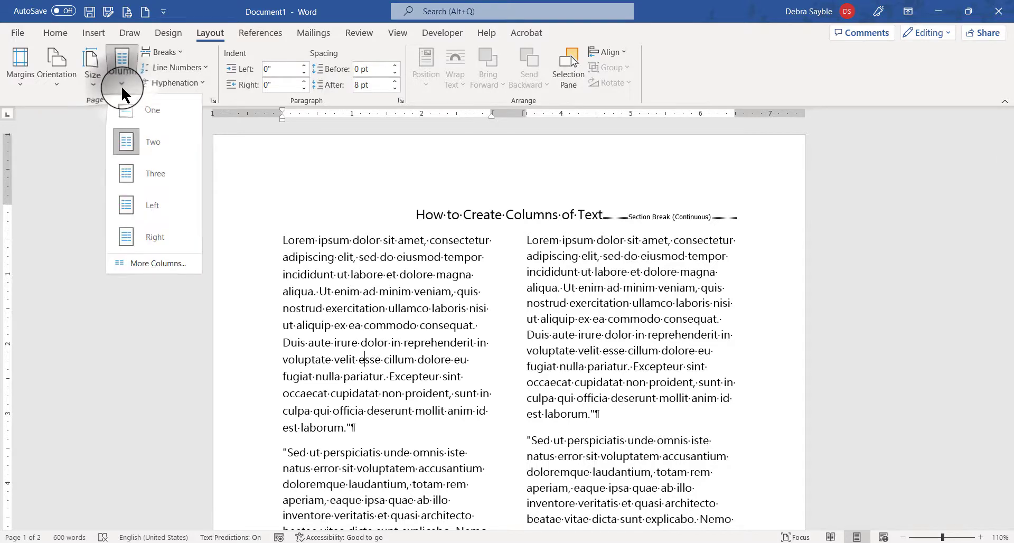
pyautogui.click(146, 265)
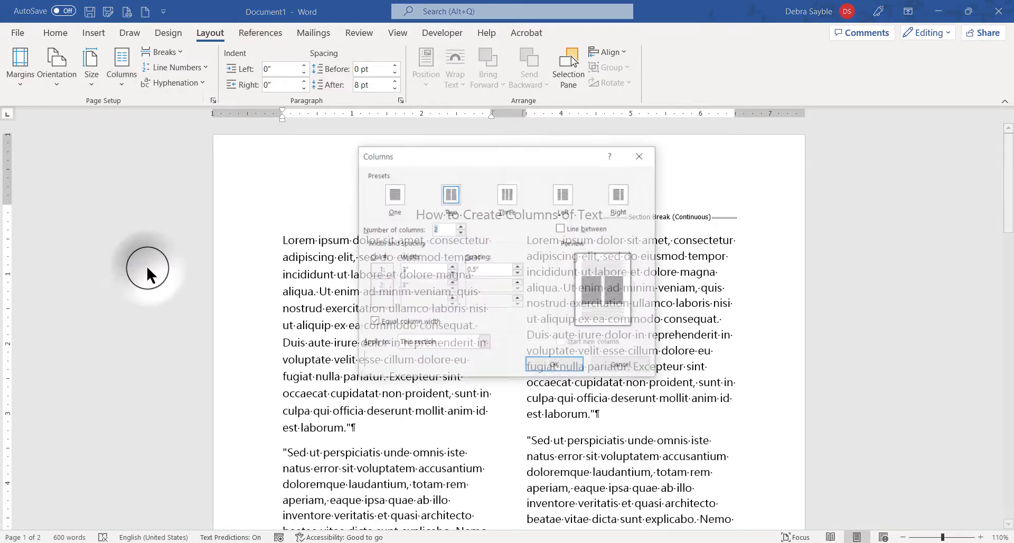
pyautogui.moveTo(462, 157); pyautogui.dragTo(160, 148)
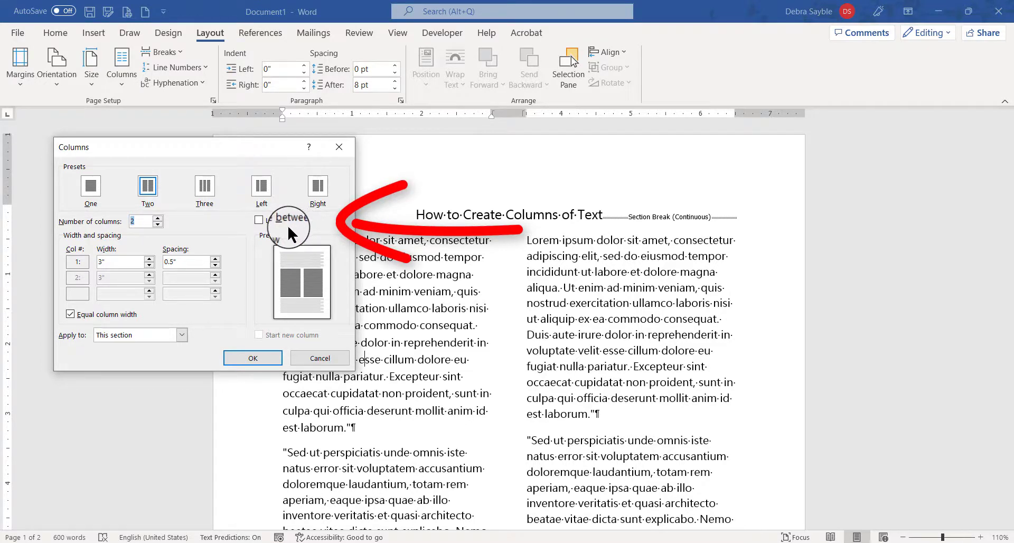
pyautogui.click(258, 219)
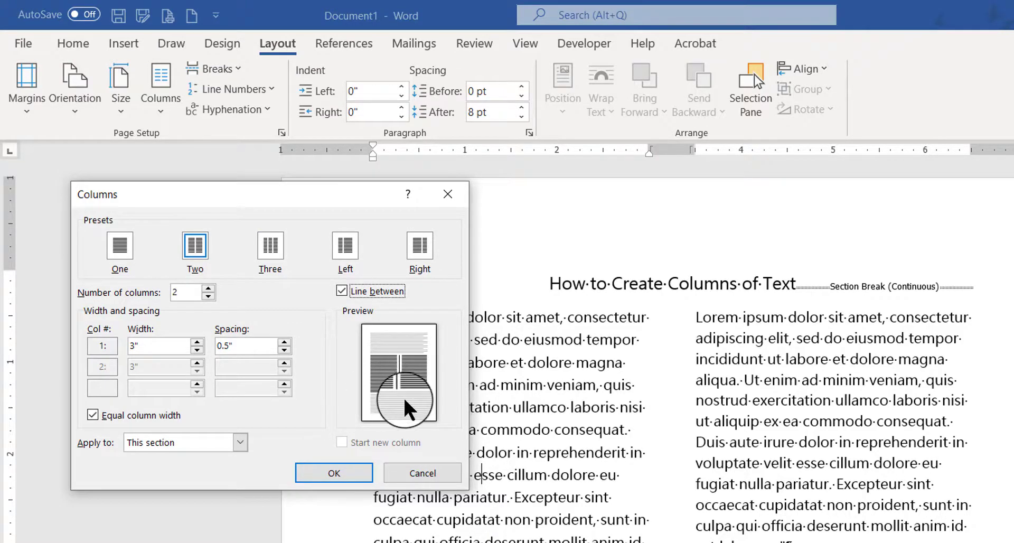
pyautogui.click(342, 290)
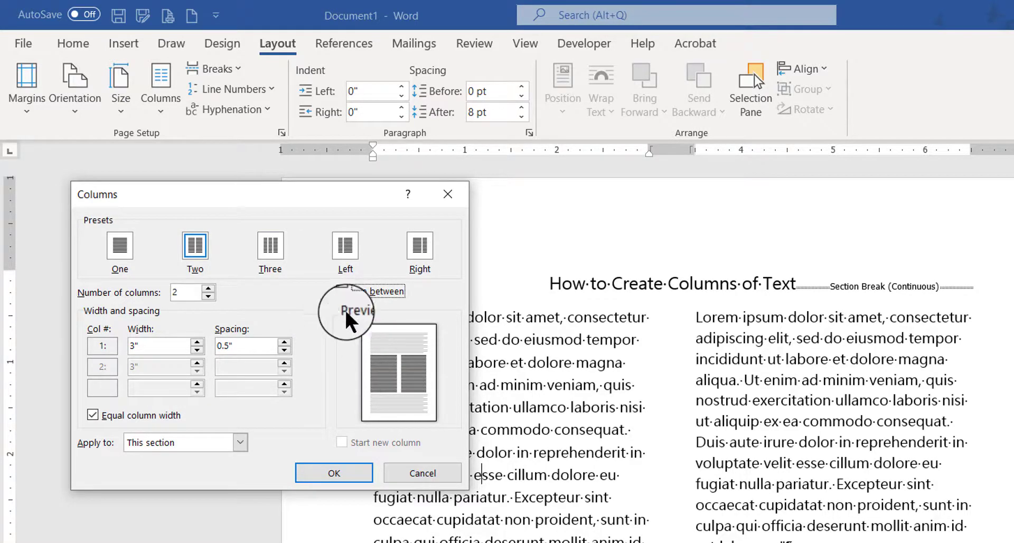
pyautogui.click(342, 291)
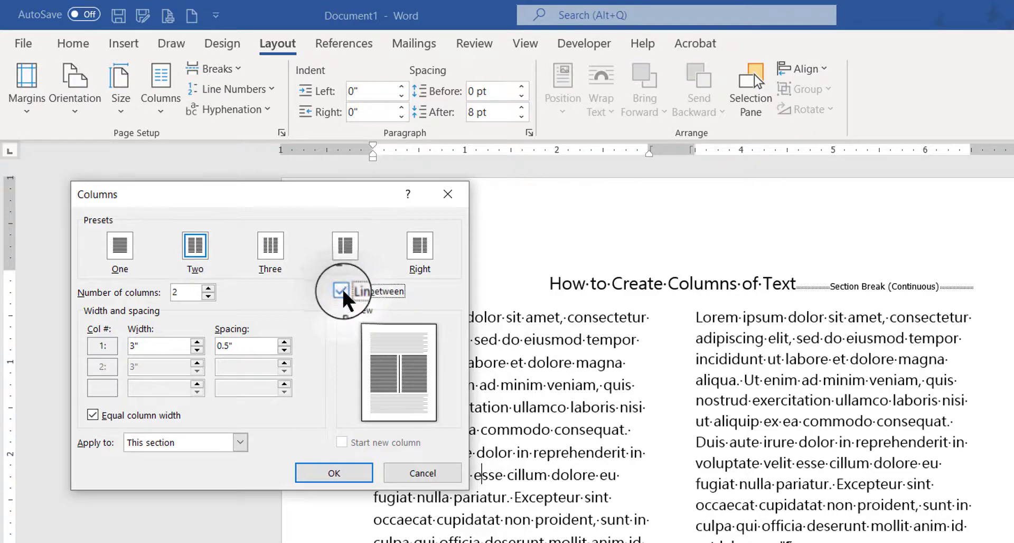
pyautogui.click(334, 474)
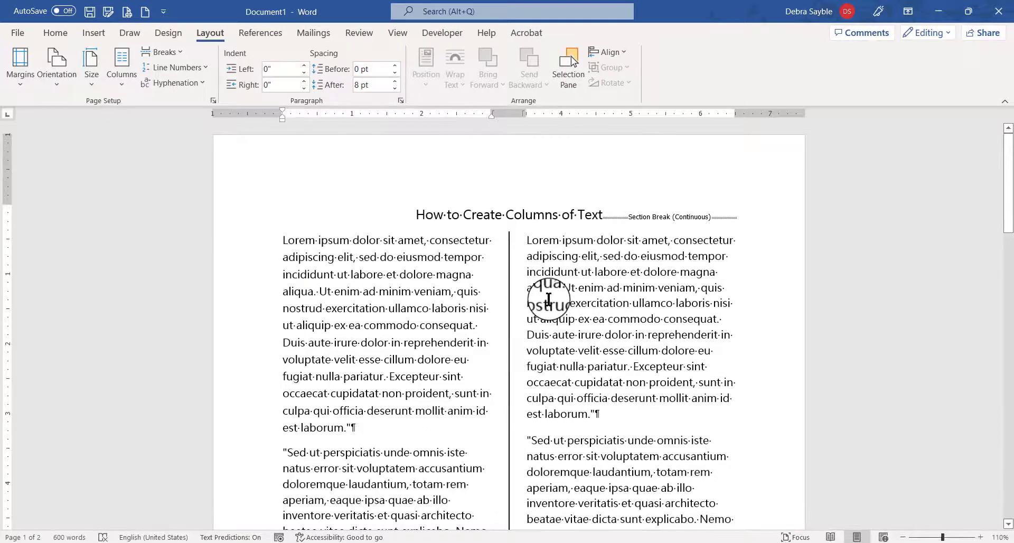
# Hide the formatting marks and zoom out four steps until both pages are visible.
pyautogui.click(55, 33)
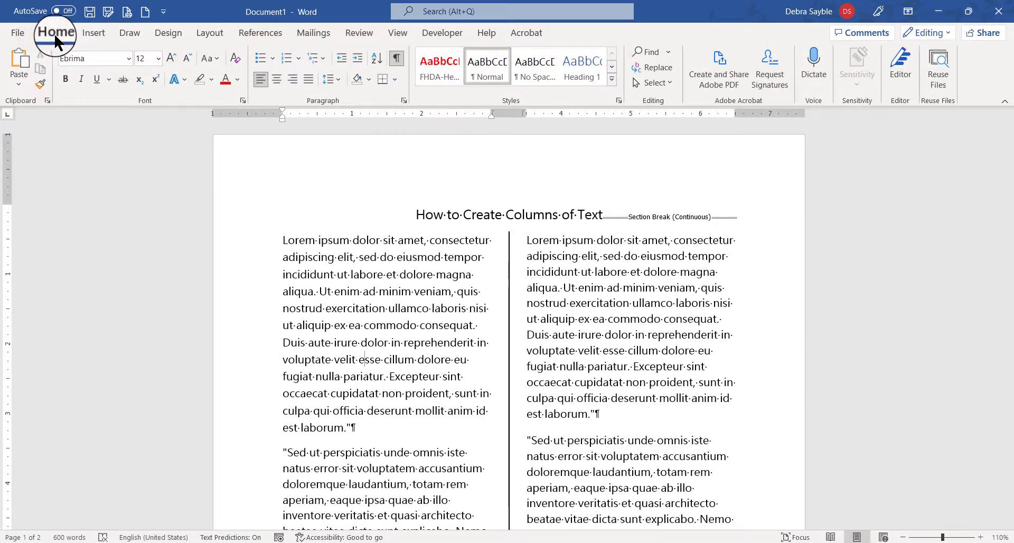
pyautogui.click(401, 56)
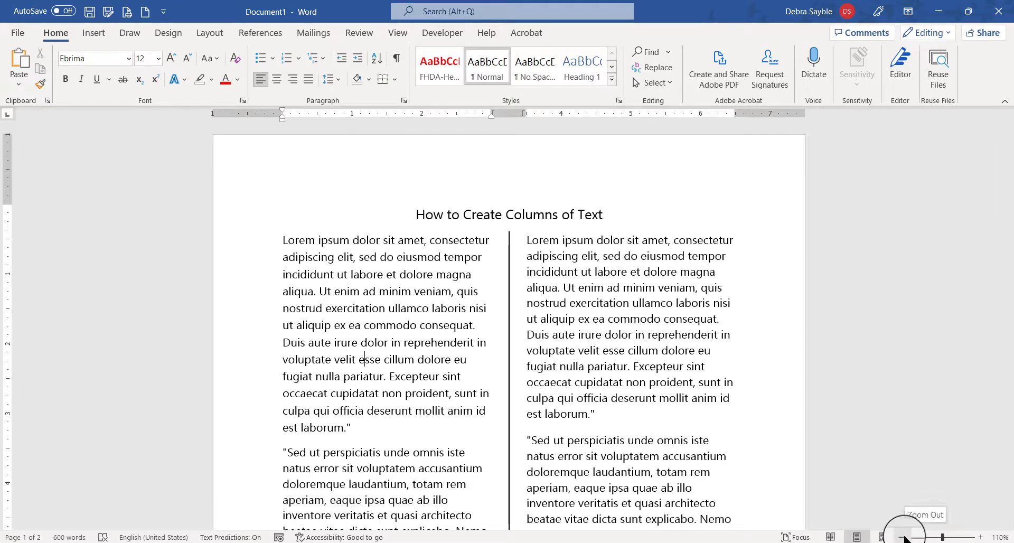
pyautogui.click(903, 537)
pyautogui.click(903, 537)
pyautogui.click(903, 537)
pyautogui.click(903, 537)
pyautogui.click(903, 537)
pyautogui.click(903, 537)
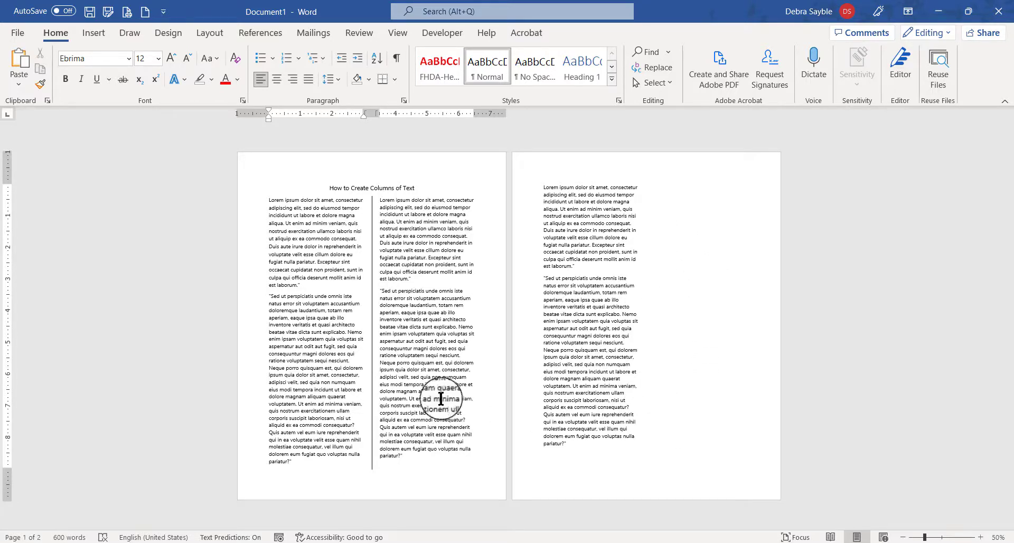
pyautogui.click(364, 475)
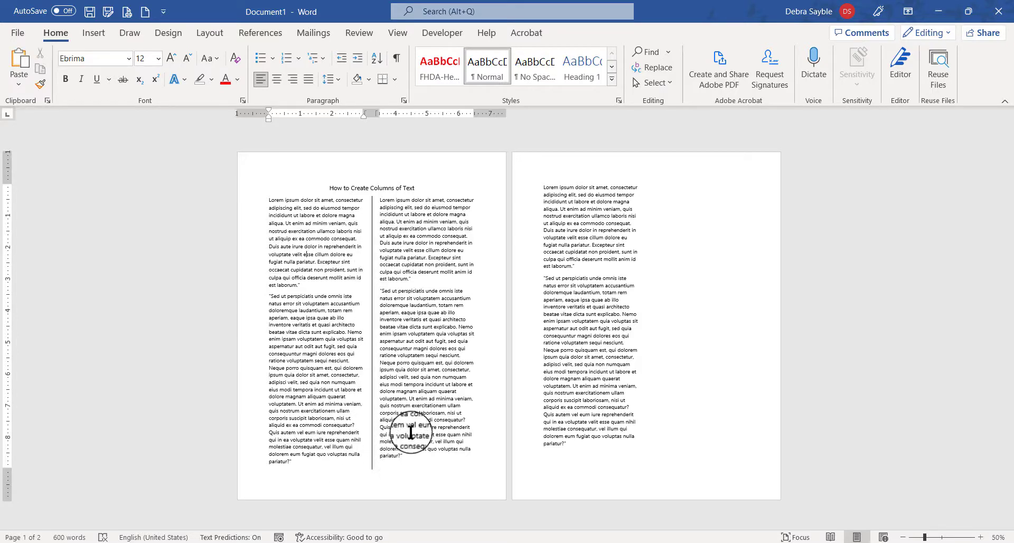